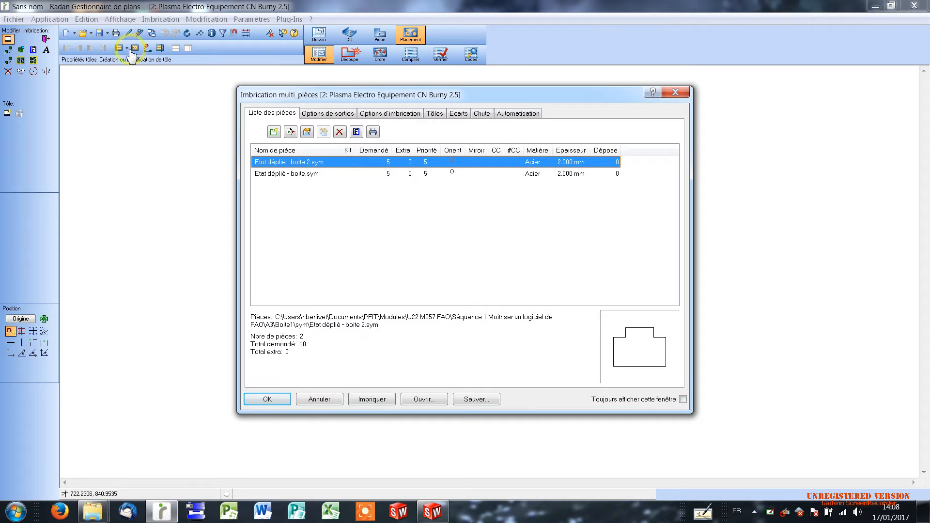
- Remove the parts Etat déplié - boite 2.sym and Etat déplié - boite.sym from the multi-part nesting list
{"action": "left_click", "coordinate": [268, 399]}
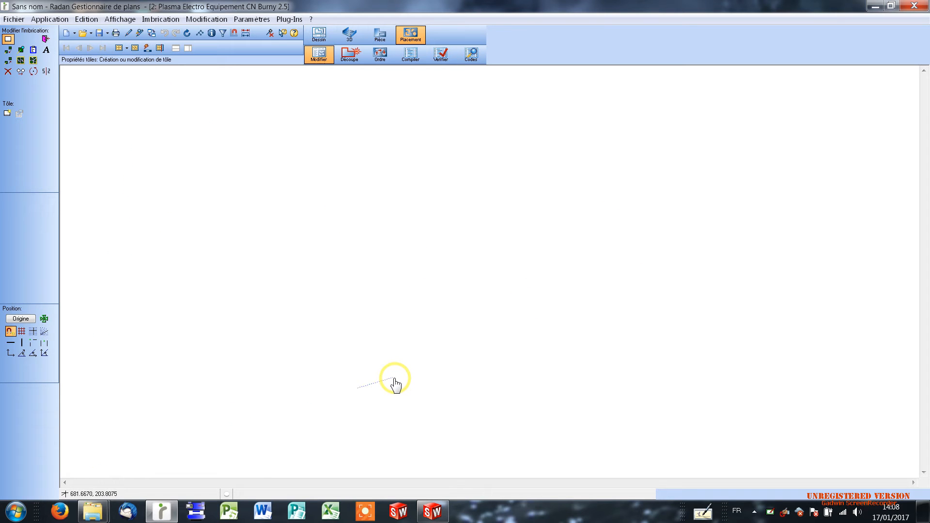
{"action": "left_click", "coordinate": [134, 48]}
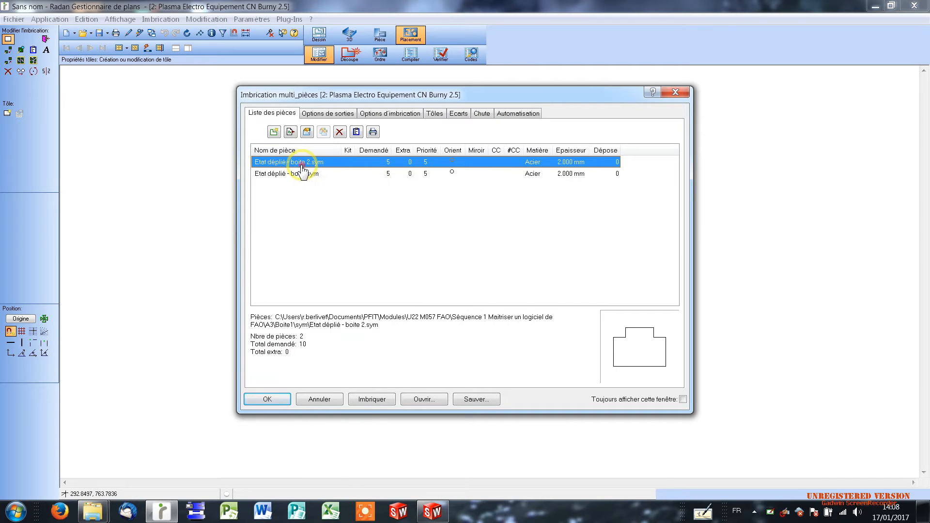
{"action": "left_click", "coordinate": [339, 132]}
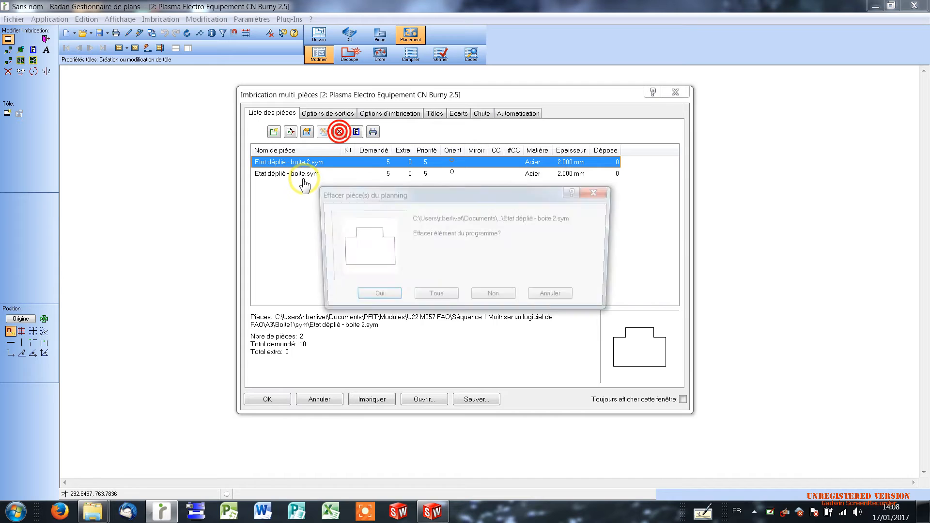
{"action": "left_click", "coordinate": [380, 293]}
{"action": "left_click", "coordinate": [326, 167]}
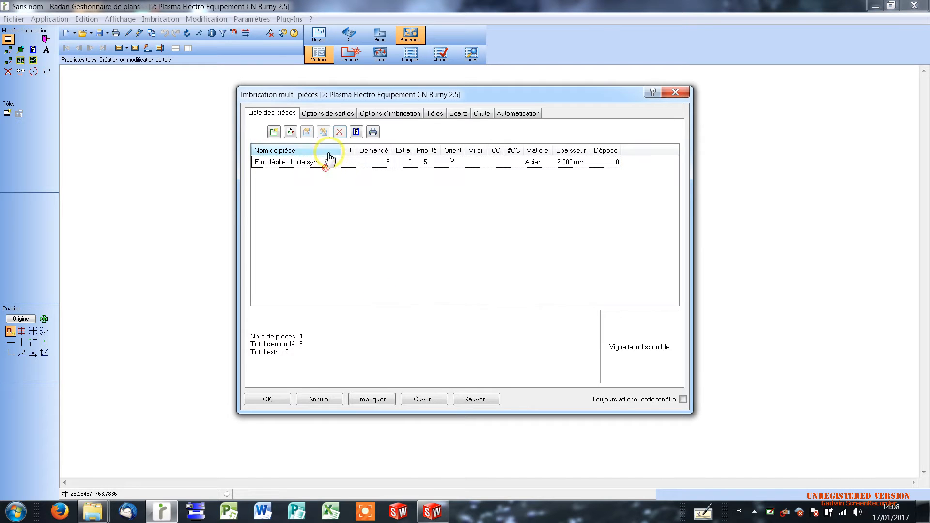
{"action": "left_click", "coordinate": [340, 131]}
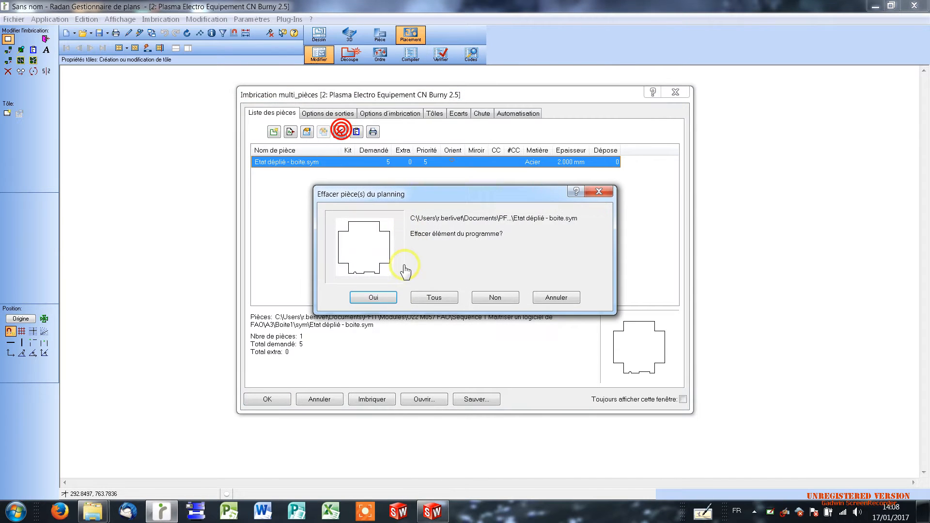
{"action": "left_click", "coordinate": [378, 297]}
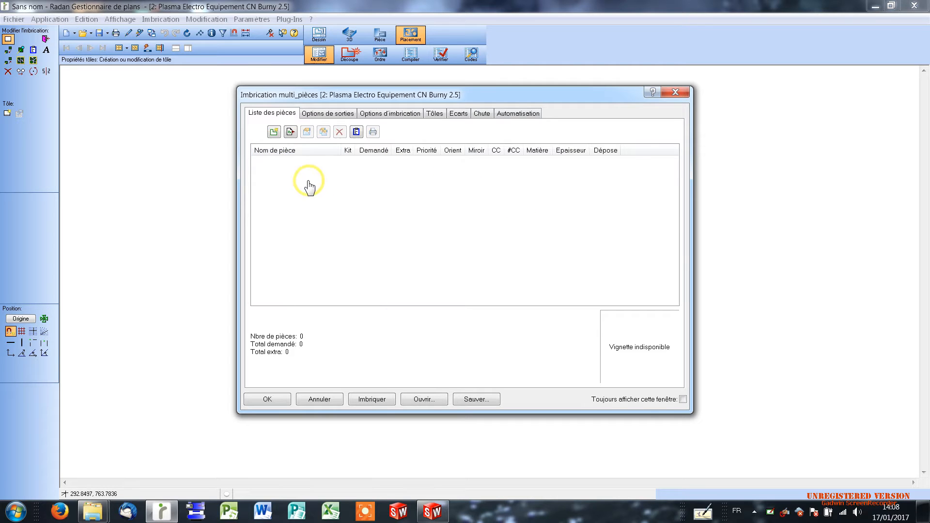
- Add the part Etat déplié - boite1 from the A2 sym folder to the nesting list with a wanted quantity of 5
{"action": "left_click", "coordinate": [274, 133]}
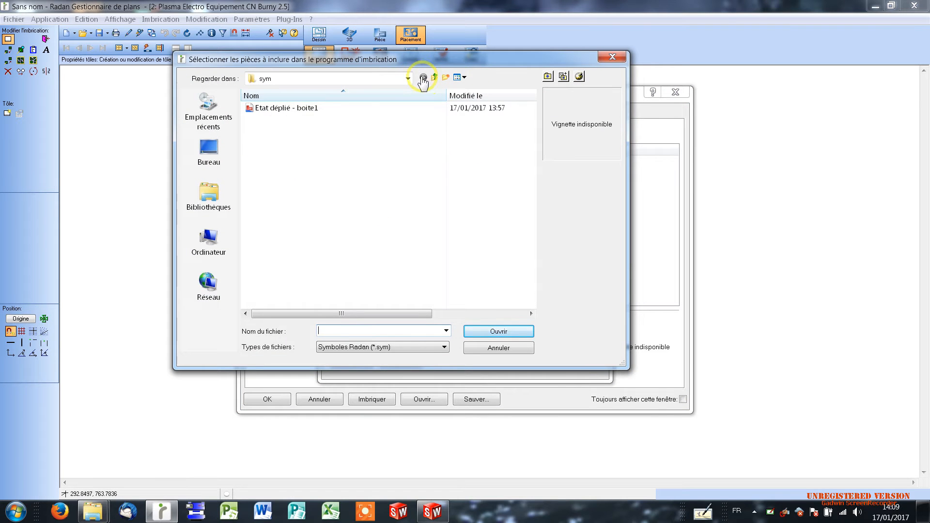
{"action": "left_click", "coordinate": [407, 79]}
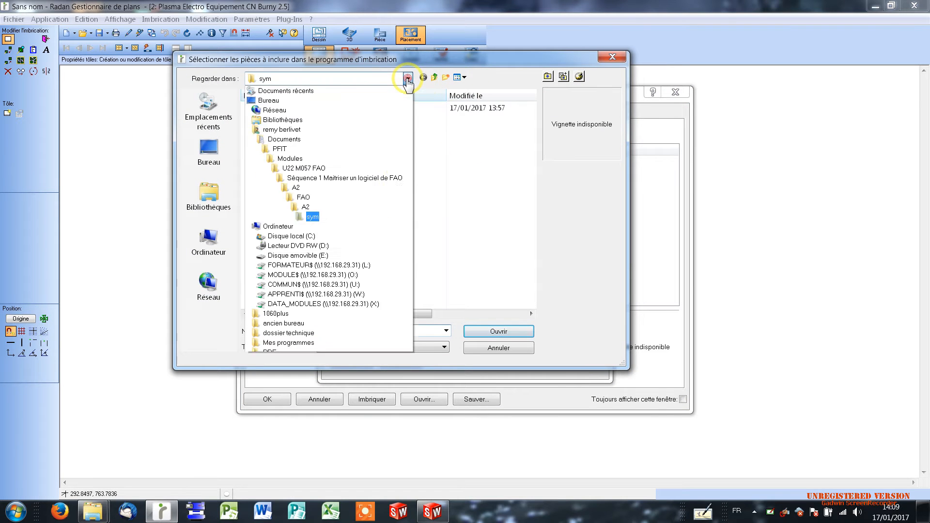
{"action": "left_click", "coordinate": [312, 218]}
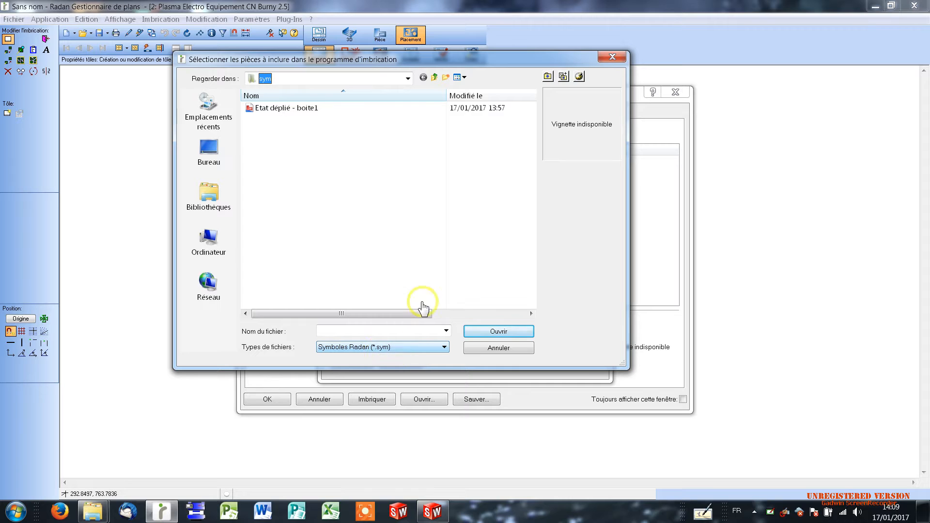
{"action": "left_click", "coordinate": [299, 112]}
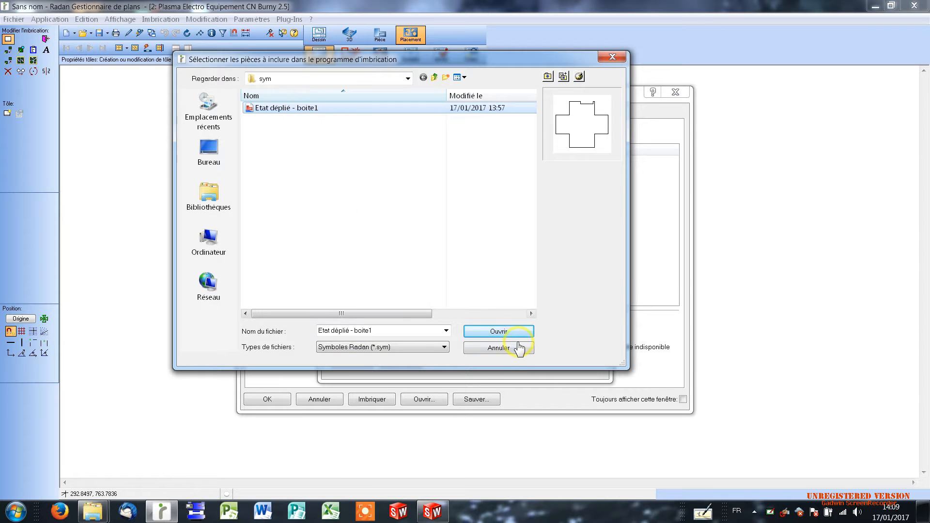
{"action": "left_click", "coordinate": [499, 332]}
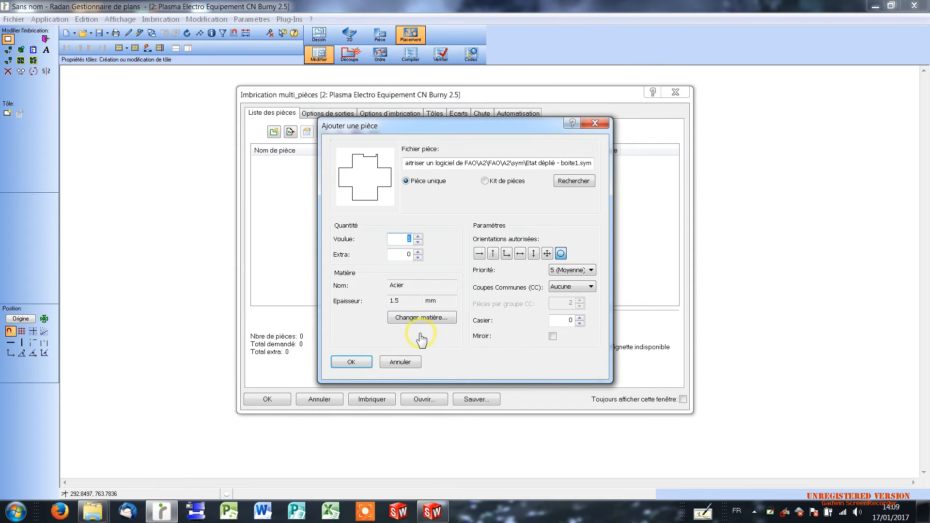
{"action": "left_click", "coordinate": [418, 237]}
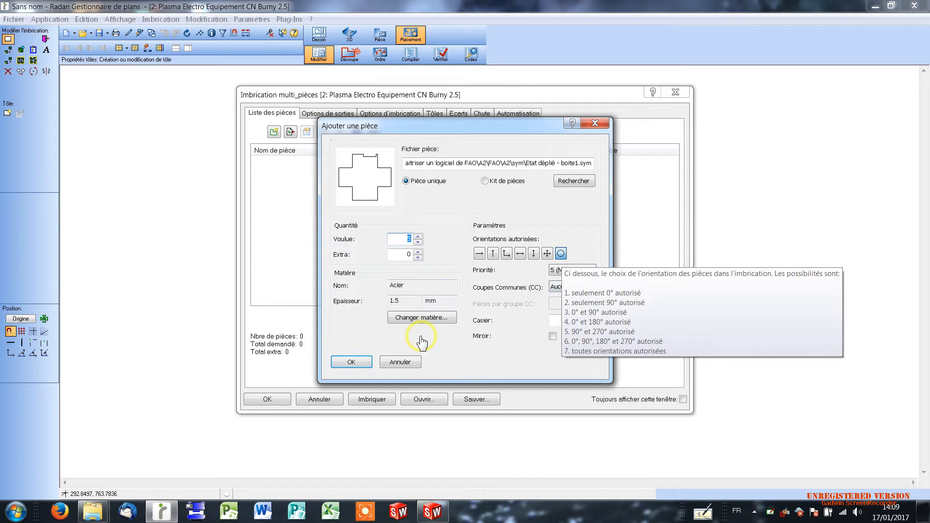
{"action": "left_click", "coordinate": [351, 363]}
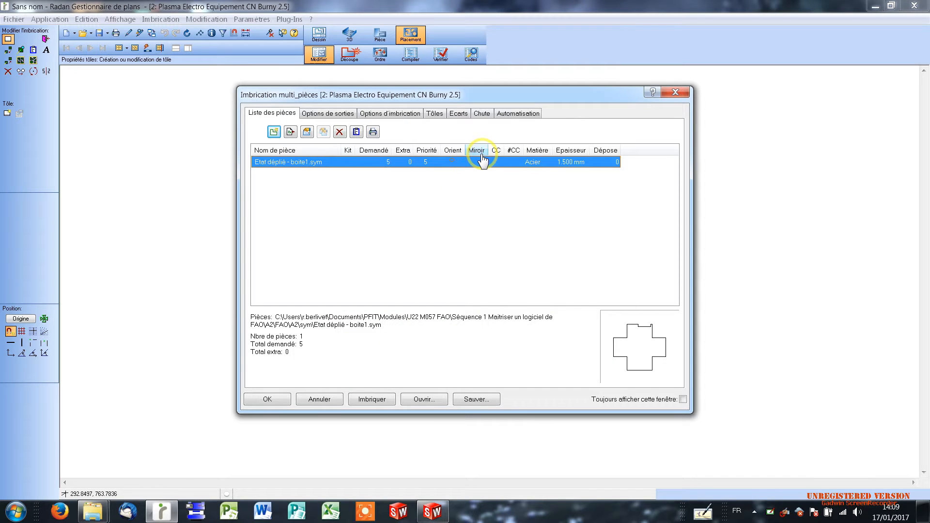
- Name the nesting "imbrication boite1" and set the next nesting number to 1 in the output options
{"action": "left_click", "coordinate": [328, 115]}
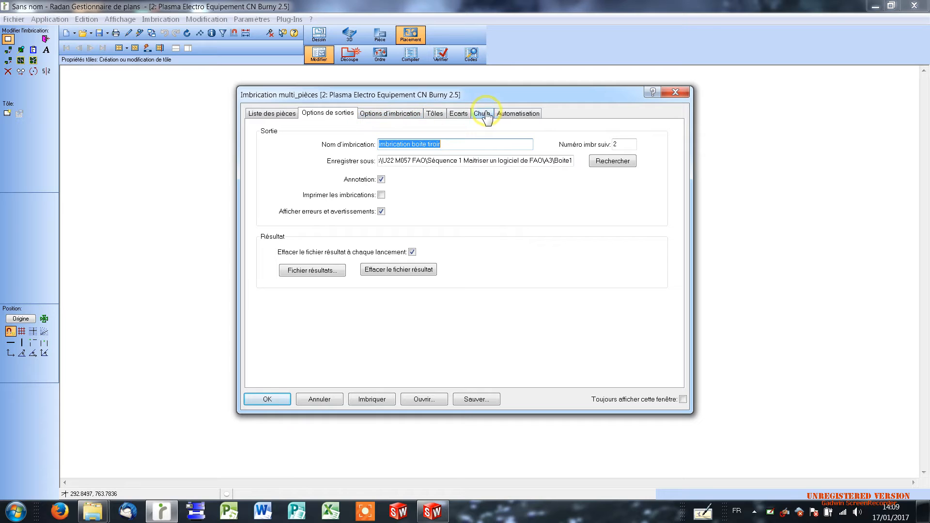
{"action": "left_click", "coordinate": [451, 145]}
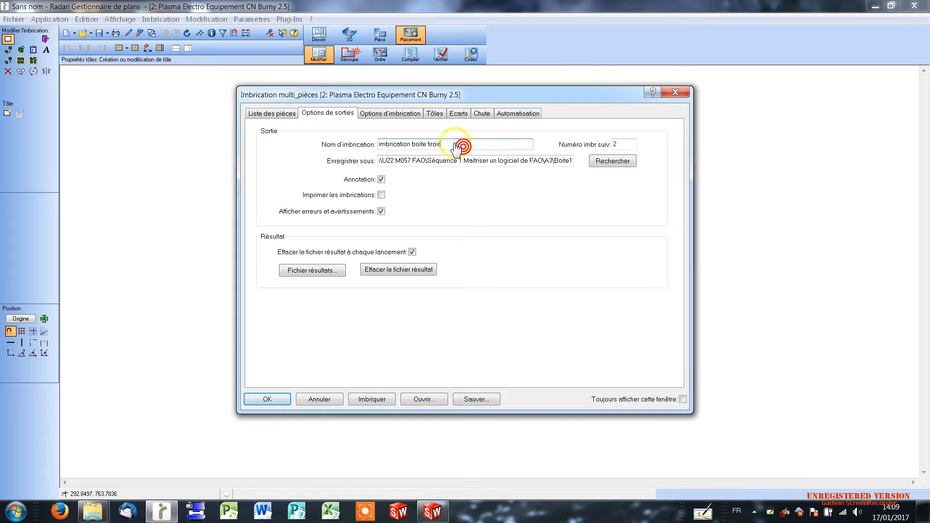
{"action": "left_click_drag", "start_coordinate": [451, 145], "coordinate": [365, 143]}
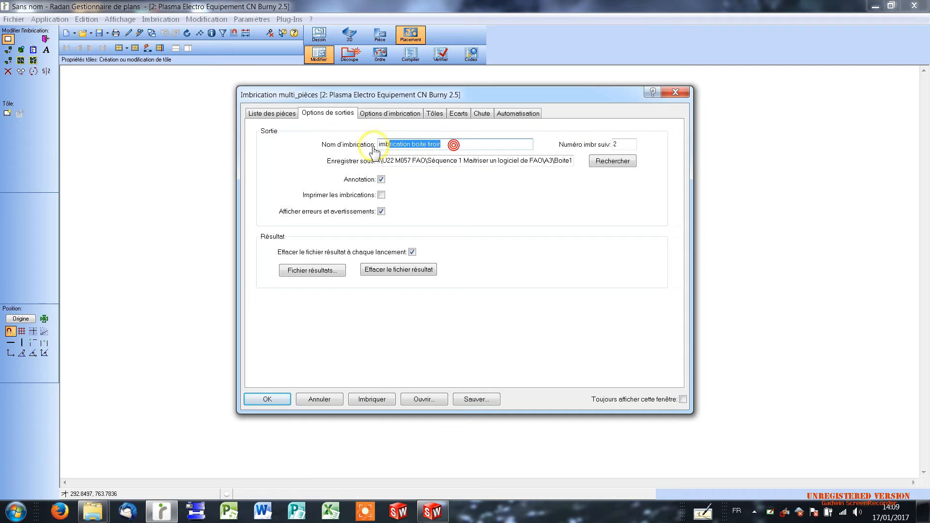
{"action": "type", "text": "i"}
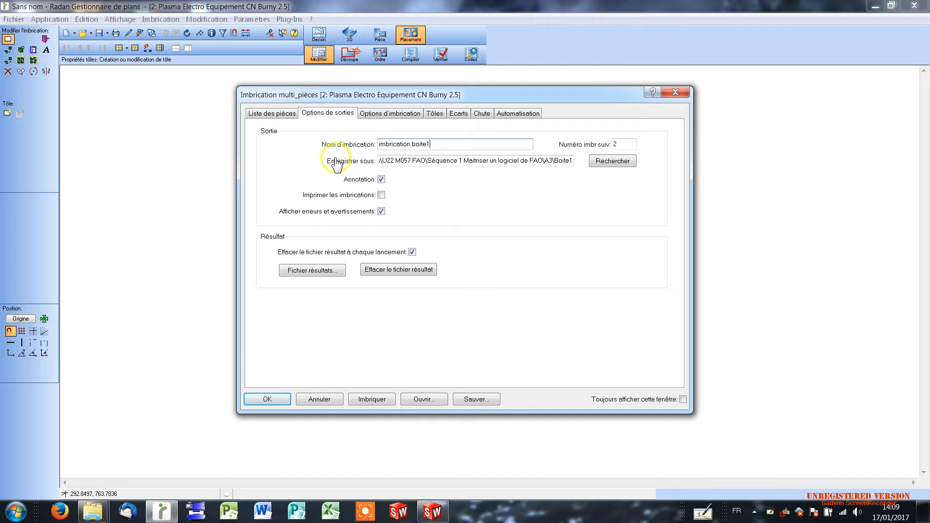
{"action": "double_click", "coordinate": [622, 145]}
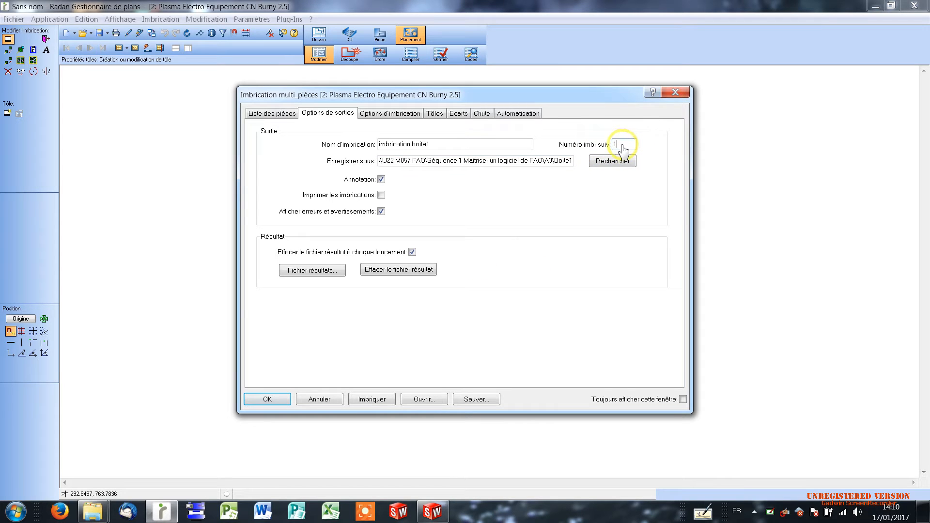
{"action": "mouse_move", "coordinate": [388, 145]}
- Set the save folder for the nestings to A2\FAO\A2 inside the Séquence 1 folder
{"action": "left_click", "coordinate": [609, 164]}
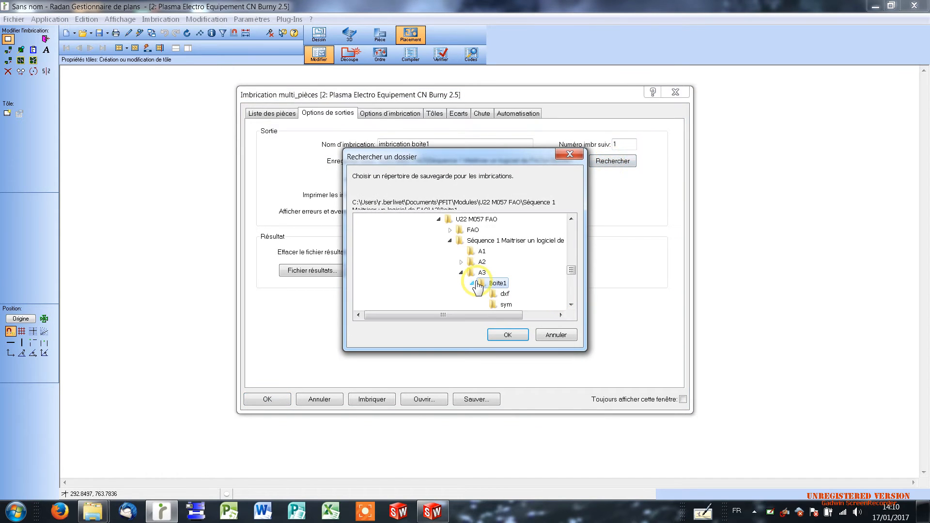
{"action": "left_click", "coordinate": [483, 260]}
{"action": "left_click", "coordinate": [460, 262]}
{"action": "left_click", "coordinate": [491, 272]}
{"action": "left_click", "coordinate": [472, 272]}
{"action": "left_click", "coordinate": [503, 283]}
{"action": "left_click", "coordinate": [483, 284]}
{"action": "left_click_drag", "start_coordinate": [572, 268], "coordinate": [572, 275]}
{"action": "left_click", "coordinate": [507, 334]}
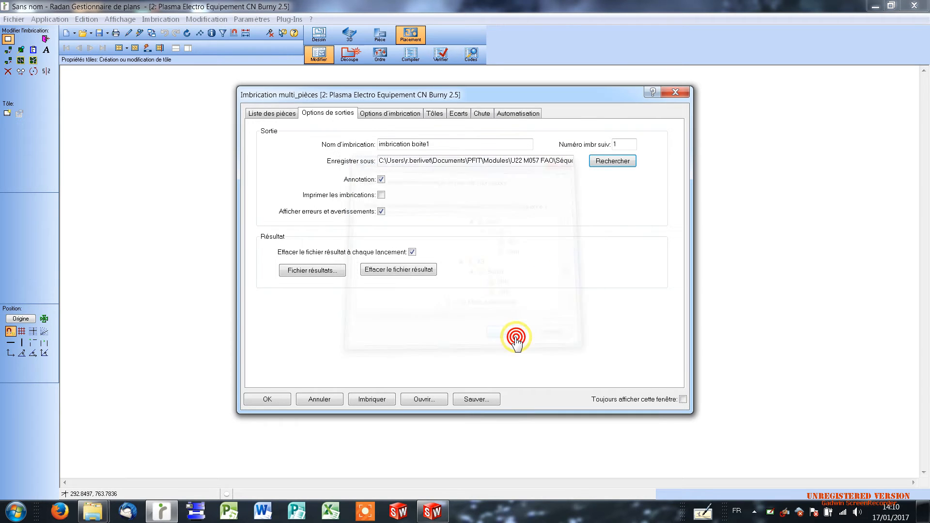
- Check the number of nozzles in the nesting options and set the sheet material to Acier with a thickness of 1.5 mm
{"action": "left_click", "coordinate": [385, 116]}
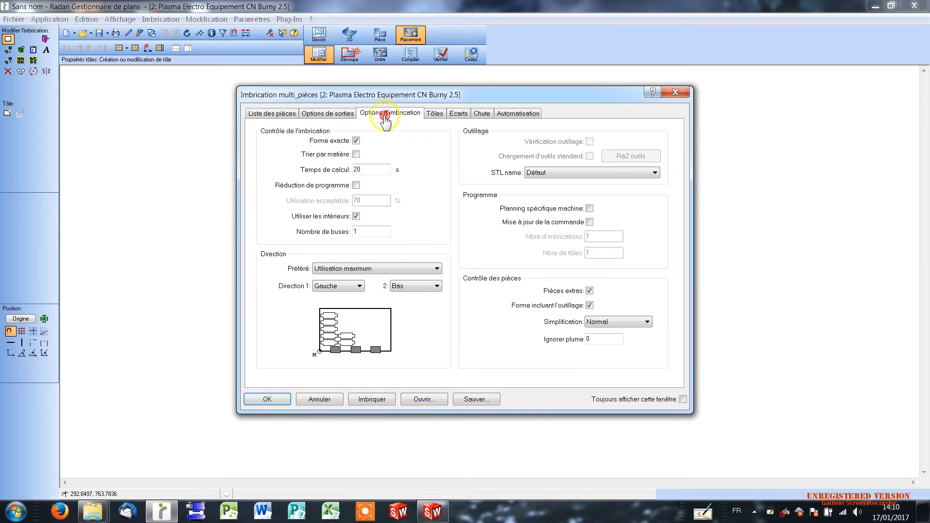
{"action": "double_click", "coordinate": [370, 232]}
{"action": "left_click", "coordinate": [435, 114]}
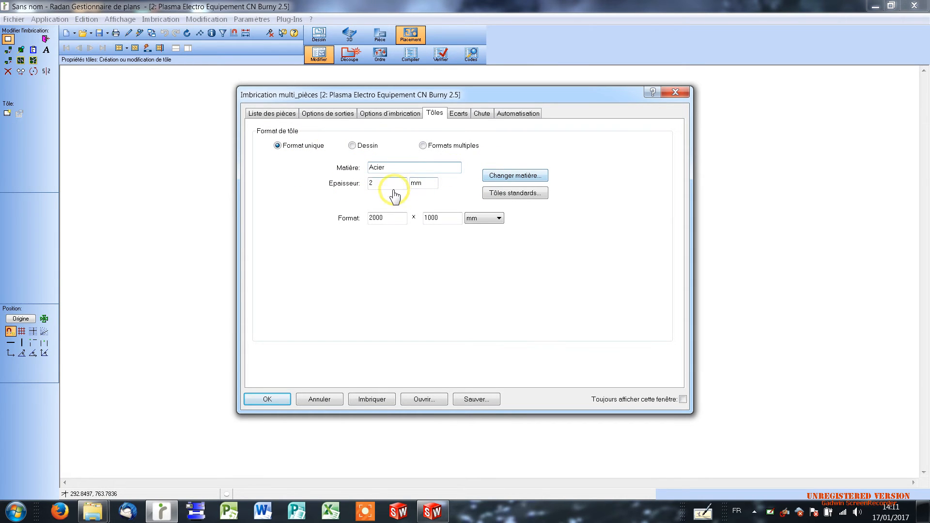
{"action": "double_click", "coordinate": [401, 167]}
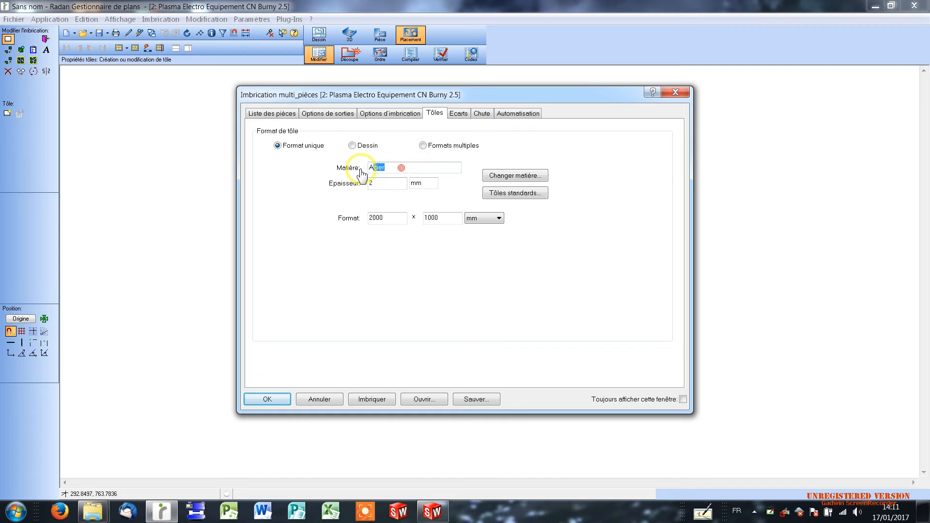
{"action": "left_click", "coordinate": [505, 180]}
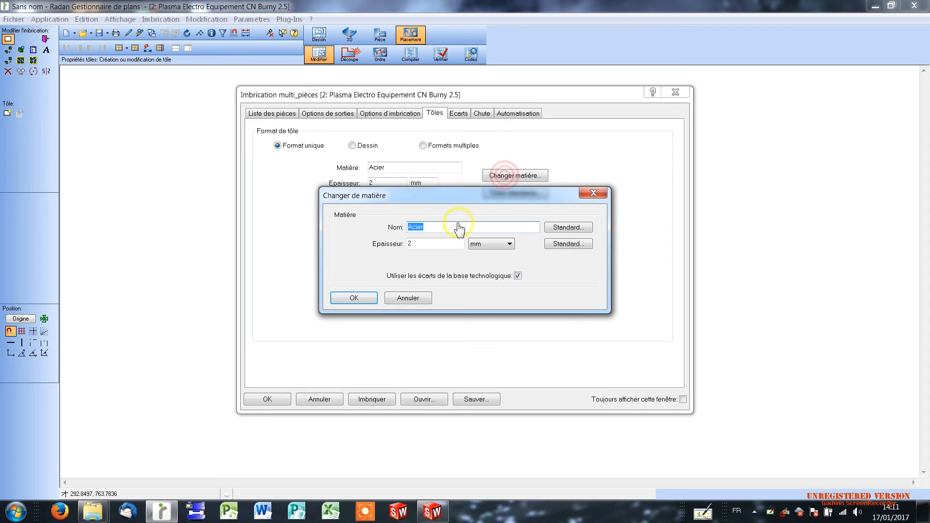
{"action": "double_click", "coordinate": [431, 240]}
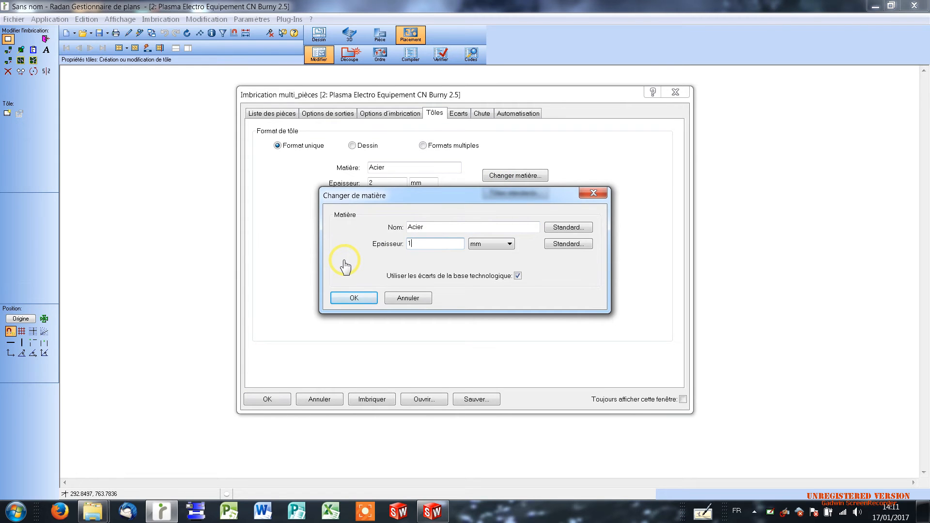
{"action": "left_click", "coordinate": [431, 235]}
{"action": "left_click", "coordinate": [439, 245]}
{"action": "left_click", "coordinate": [353, 299]}
- Check both dimensions of the single sheet format
{"action": "left_click", "coordinate": [449, 222]}
{"action": "double_click", "coordinate": [396, 224]}
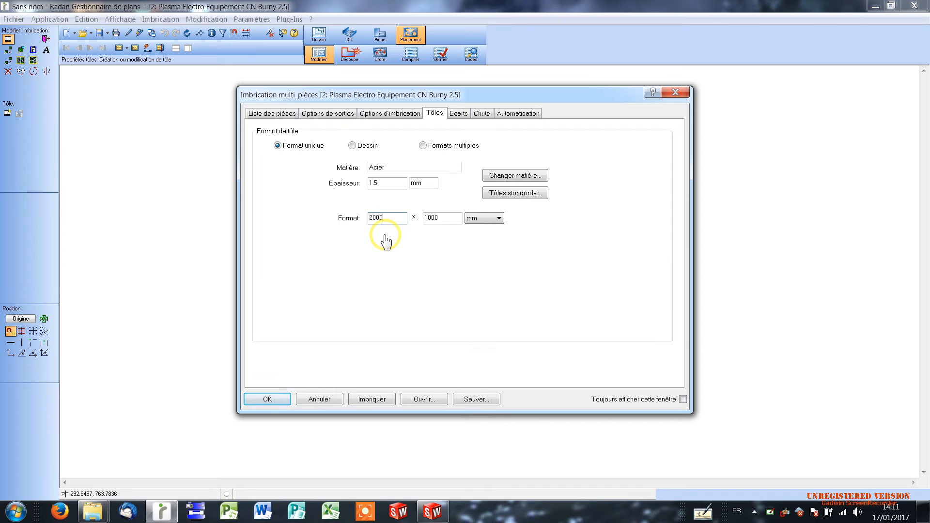
{"action": "double_click", "coordinate": [432, 218]}
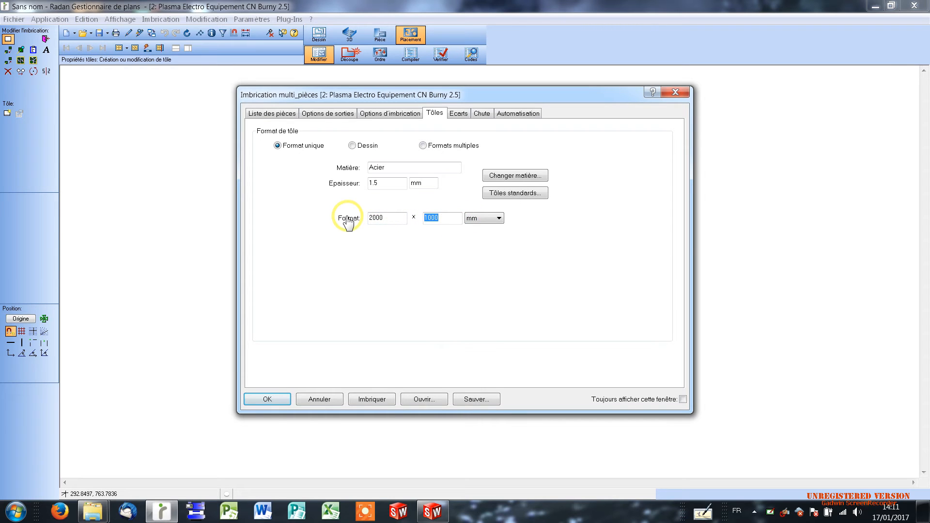
{"action": "left_click", "coordinate": [462, 289]}
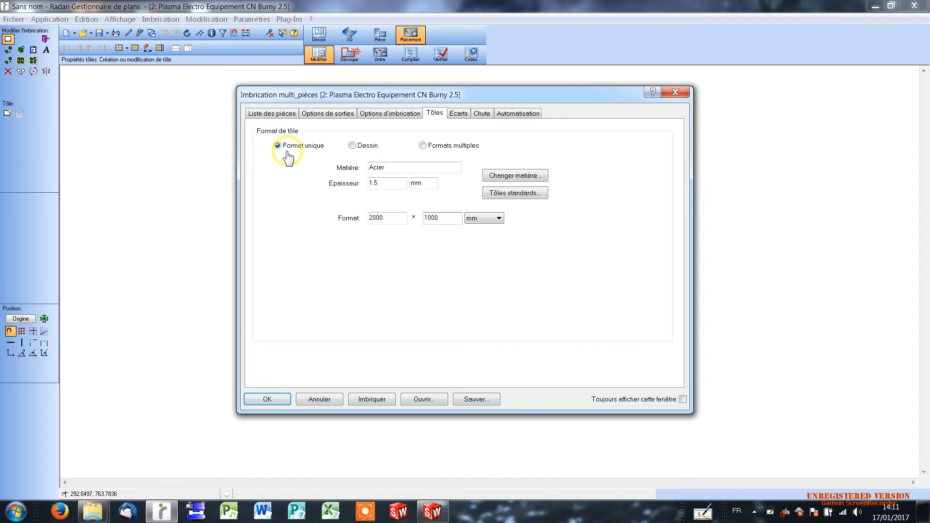
- Review the nesting gap settings, including the vertical stop margins, the margin opposite the clamps and the clamp zone
{"action": "left_click", "coordinate": [456, 116]}
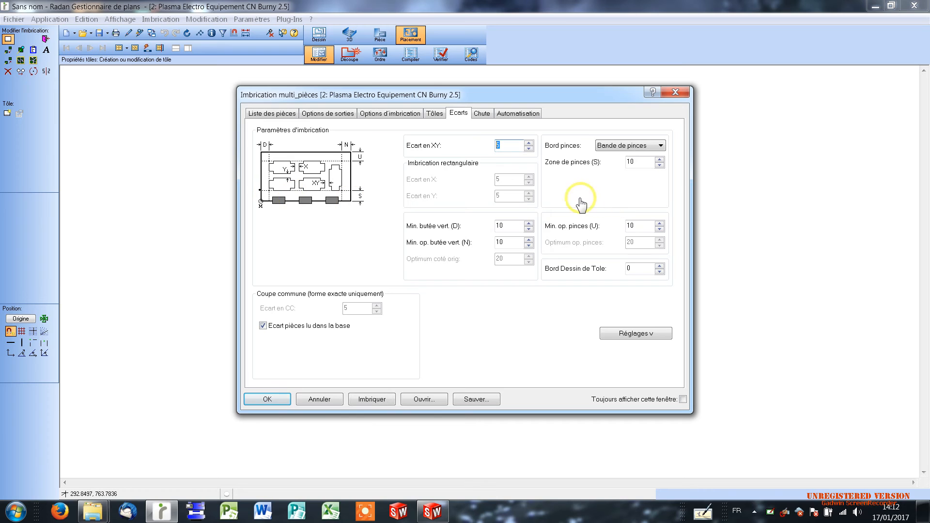
{"action": "double_click", "coordinate": [510, 224]}
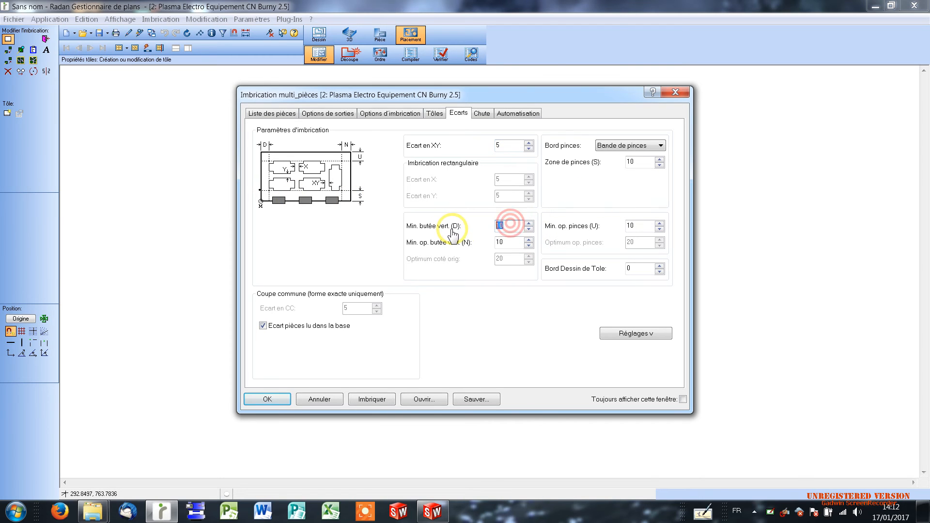
{"action": "double_click", "coordinate": [506, 242]}
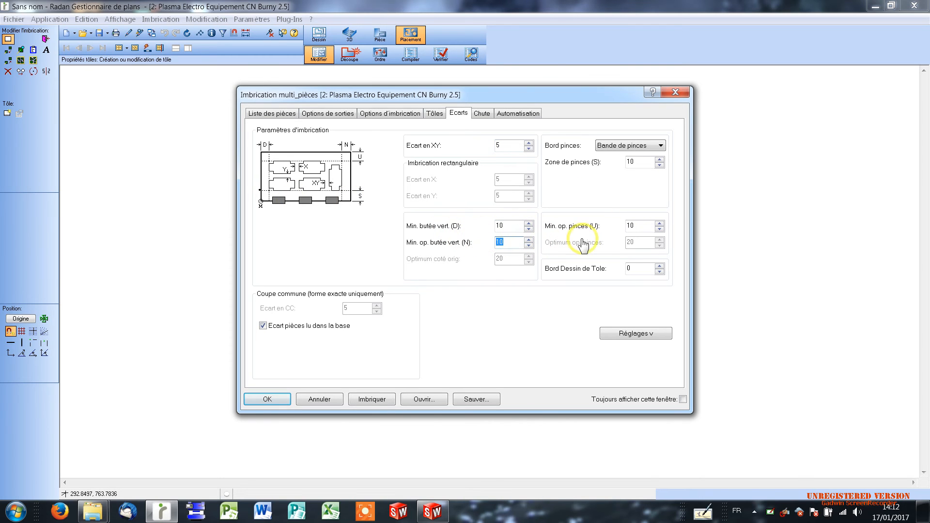
{"action": "double_click", "coordinate": [637, 232]}
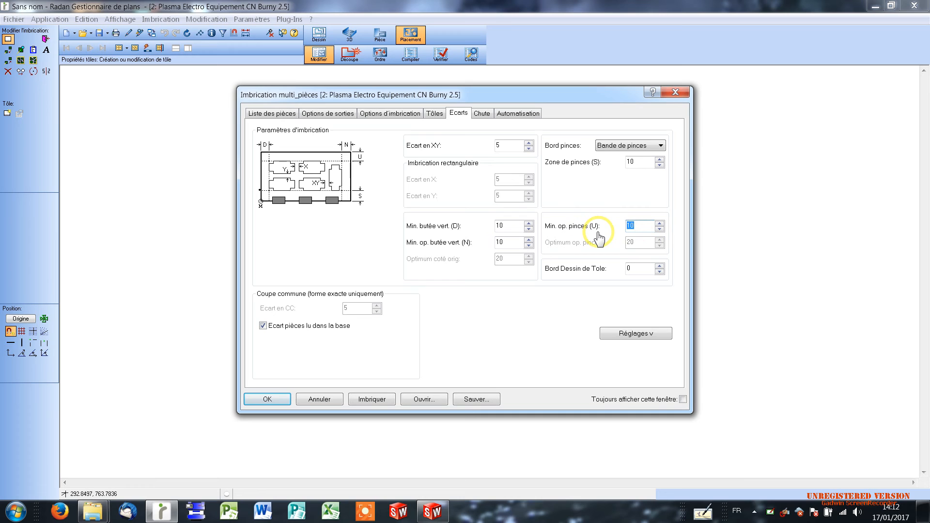
{"action": "left_click", "coordinate": [648, 150]}
{"action": "left_click", "coordinate": [647, 159]}
{"action": "left_click", "coordinate": [645, 148]}
{"action": "left_click", "coordinate": [637, 162]}
{"action": "double_click", "coordinate": [637, 162]}
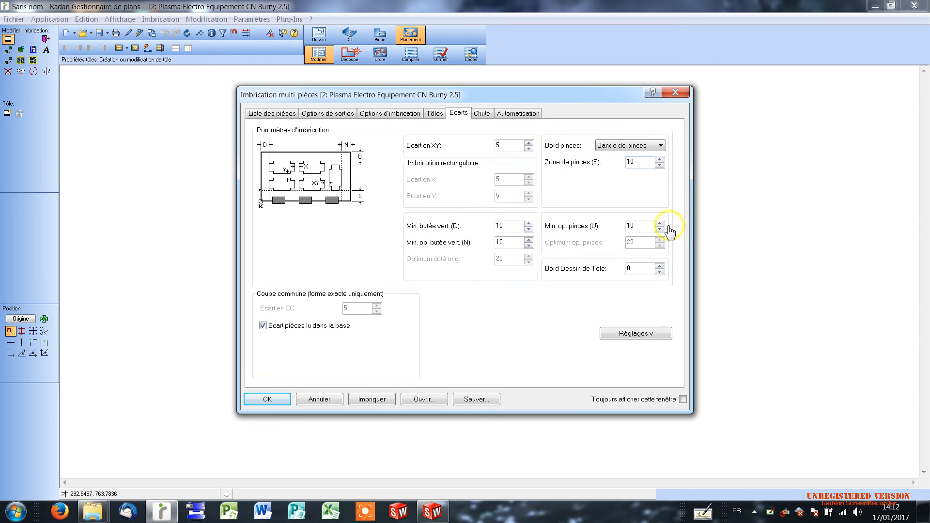
{"action": "left_click", "coordinate": [517, 343]}
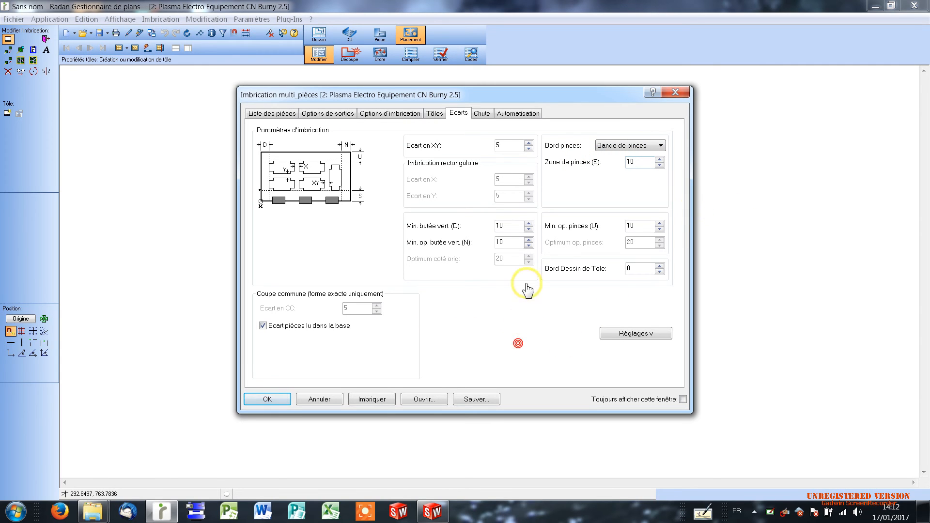
- Check the offcut and automation options, run the nesting and accept the proposed layout
{"action": "left_click", "coordinate": [482, 114]}
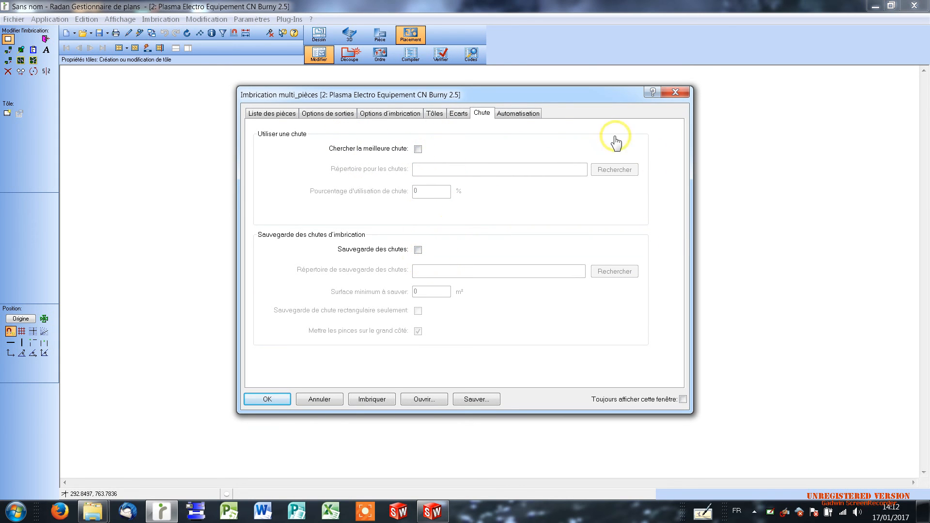
{"action": "left_click", "coordinate": [517, 115]}
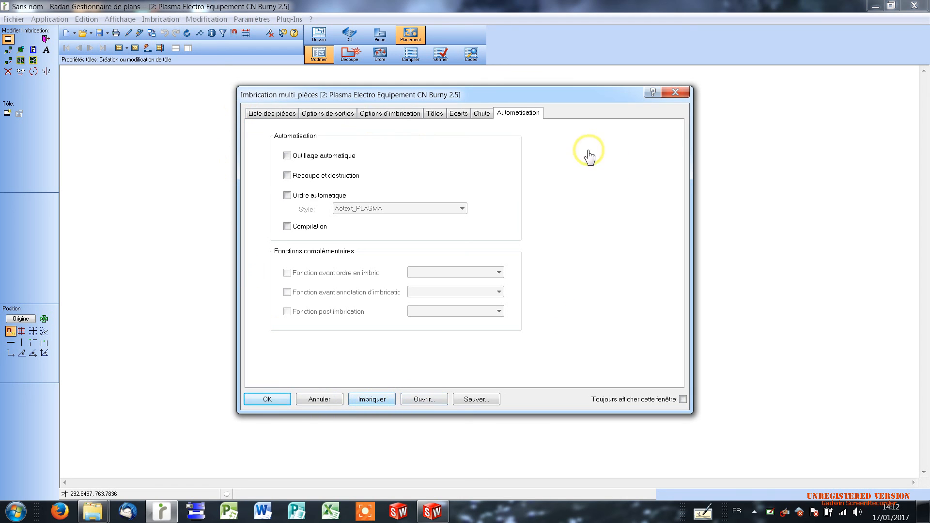
{"action": "left_click", "coordinate": [371, 400]}
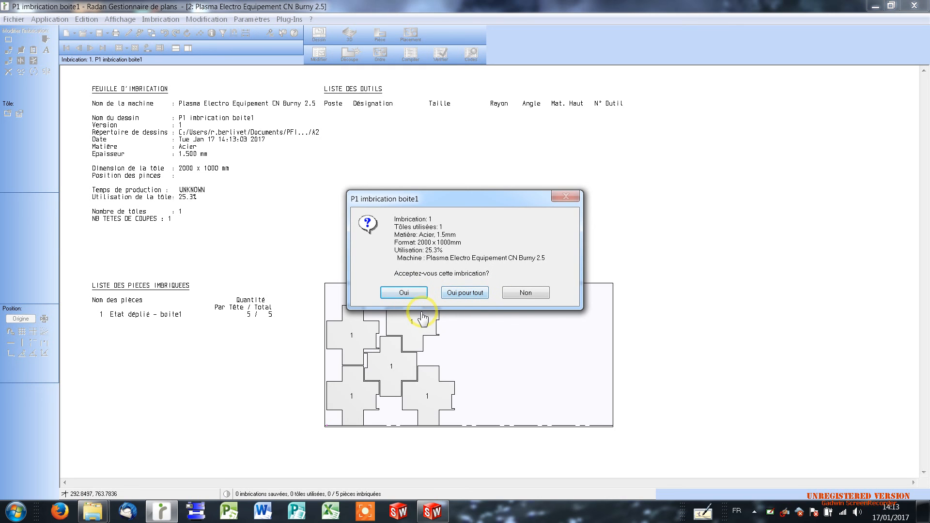
{"action": "left_click", "coordinate": [397, 295]}
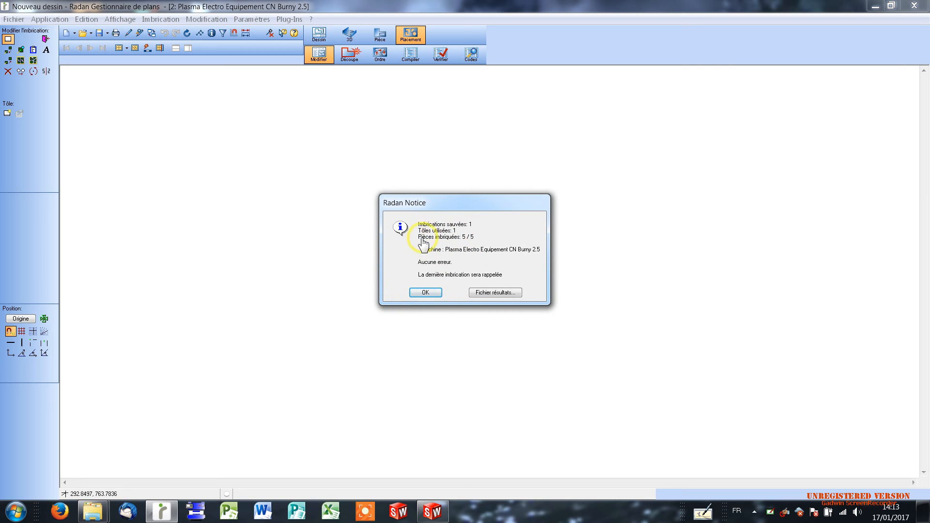
{"action": "left_click", "coordinate": [424, 293]}
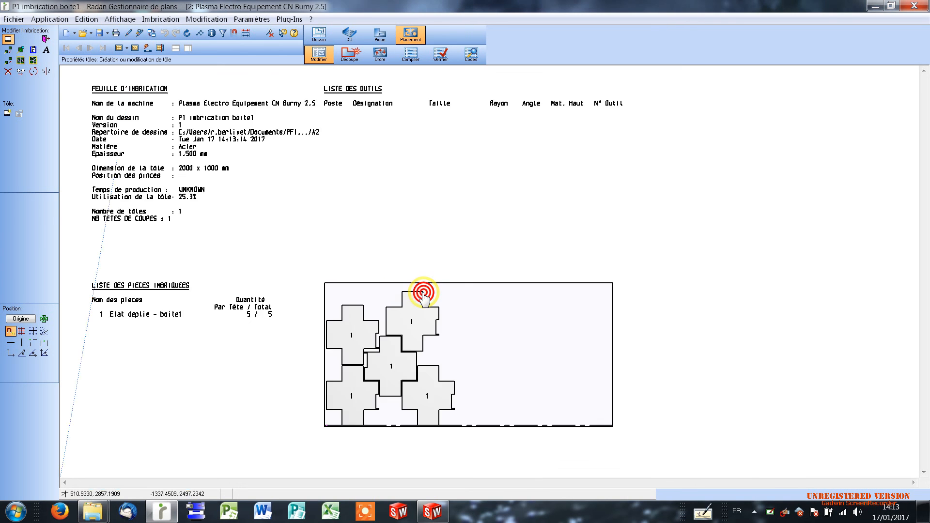